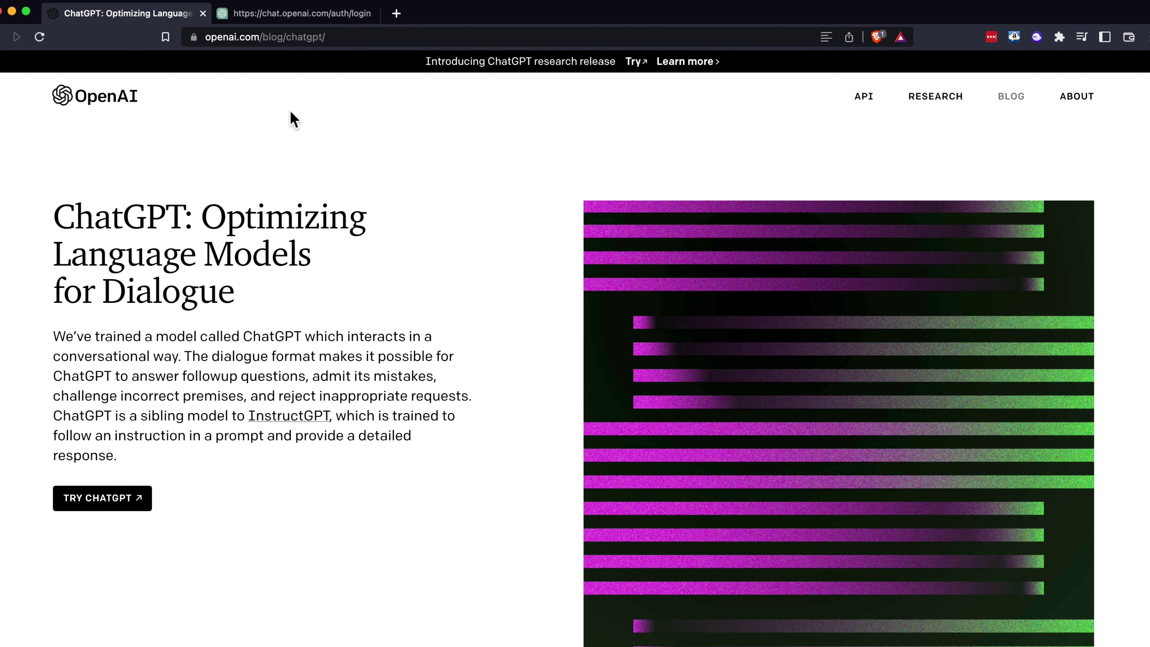
Switch to the browser tab showing the chat.openai.com login page.
click(264, 17)
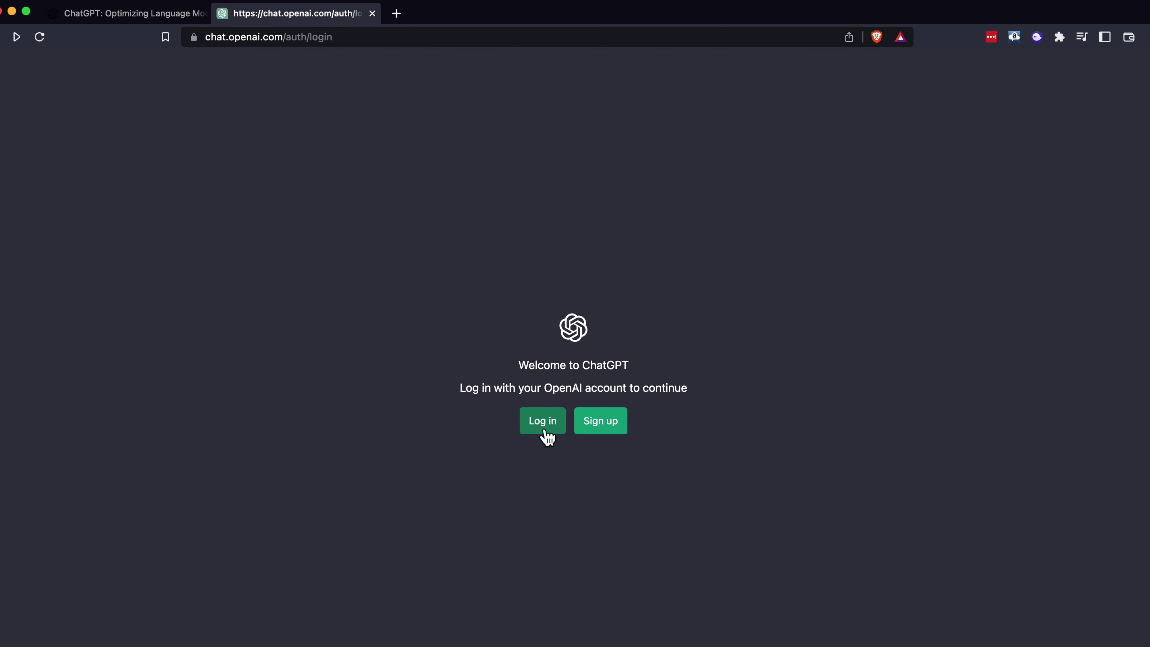
Choose Sign up on the Welcome to ChatGPT page to start a new account.
click(613, 428)
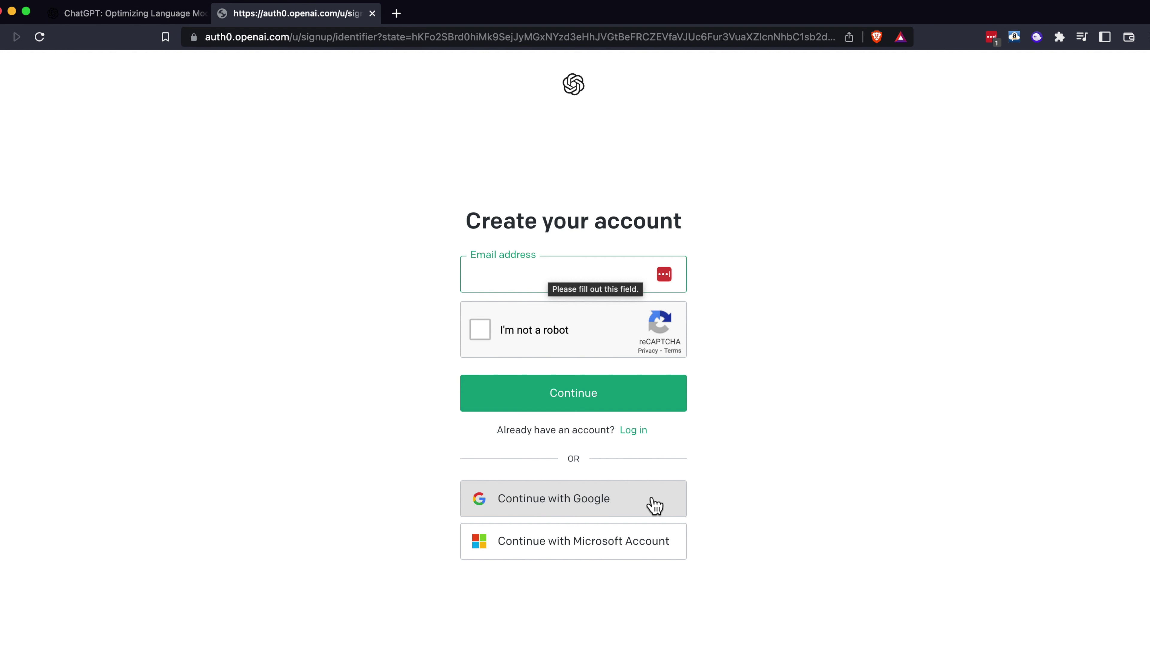
Fill the email field from the saved autofill suggestion and continue sign-up.
click(532, 285)
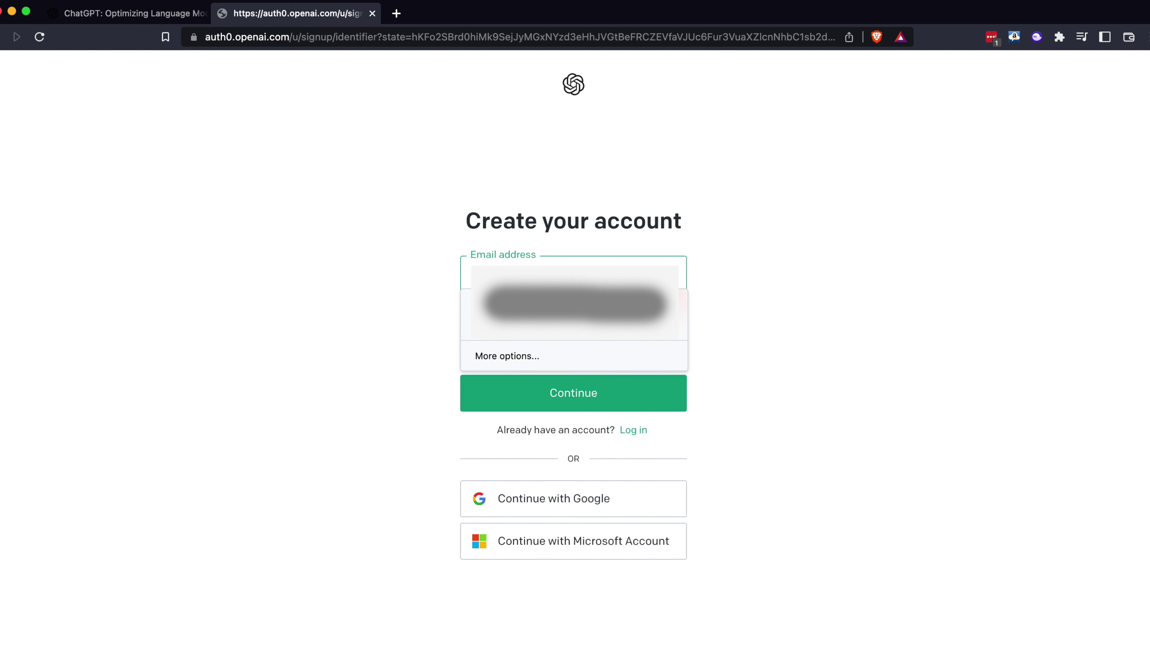
click(441, 307)
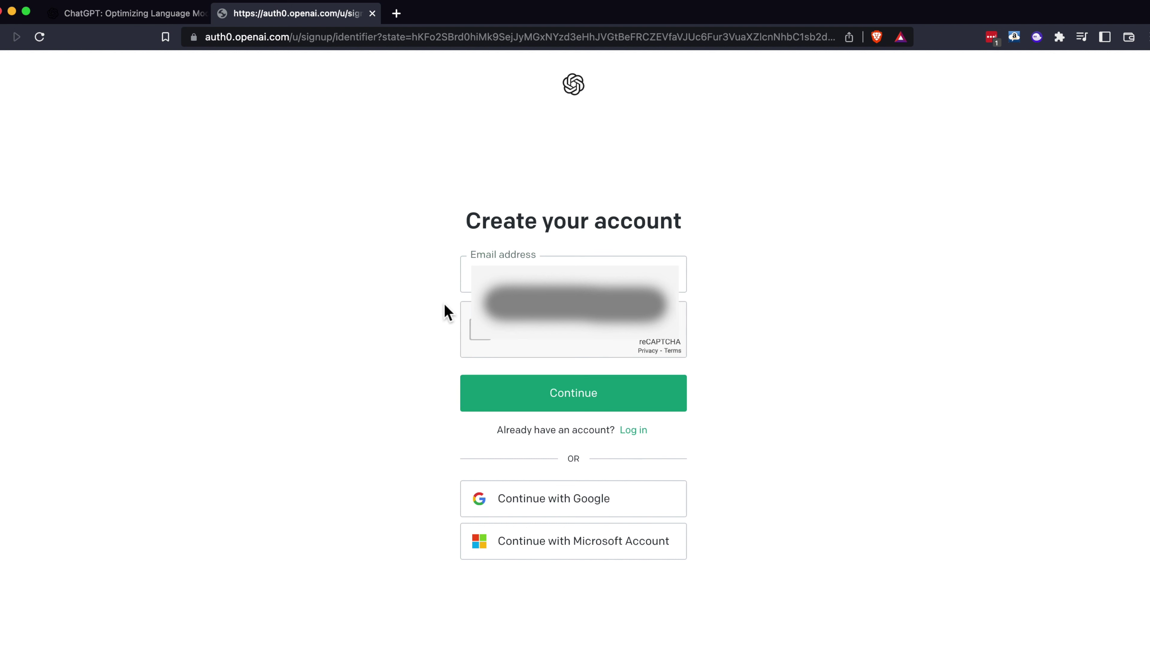
click(564, 393)
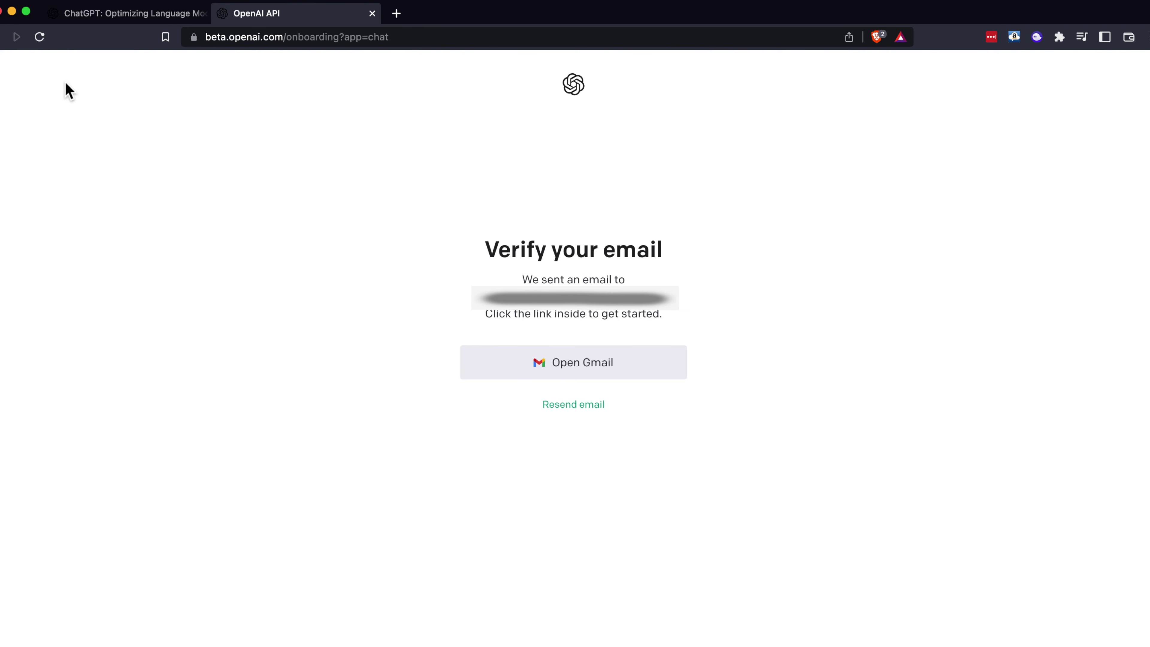
Reload the page, then enter the user's first and last name and continue.
click(39, 37)
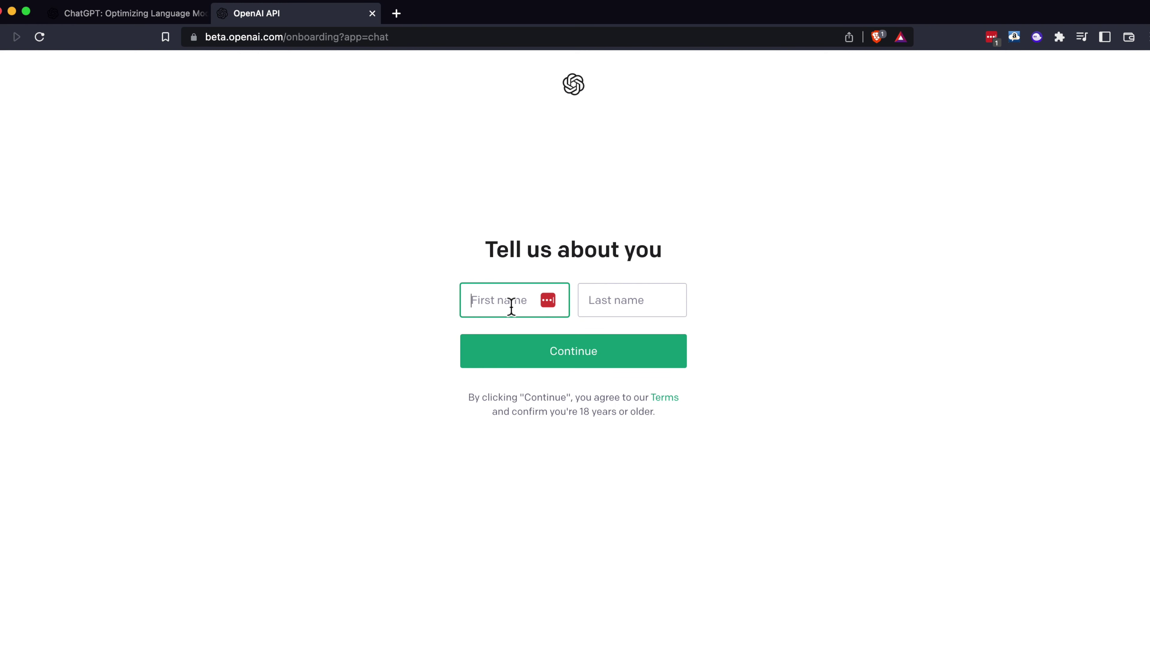
key(Tab)
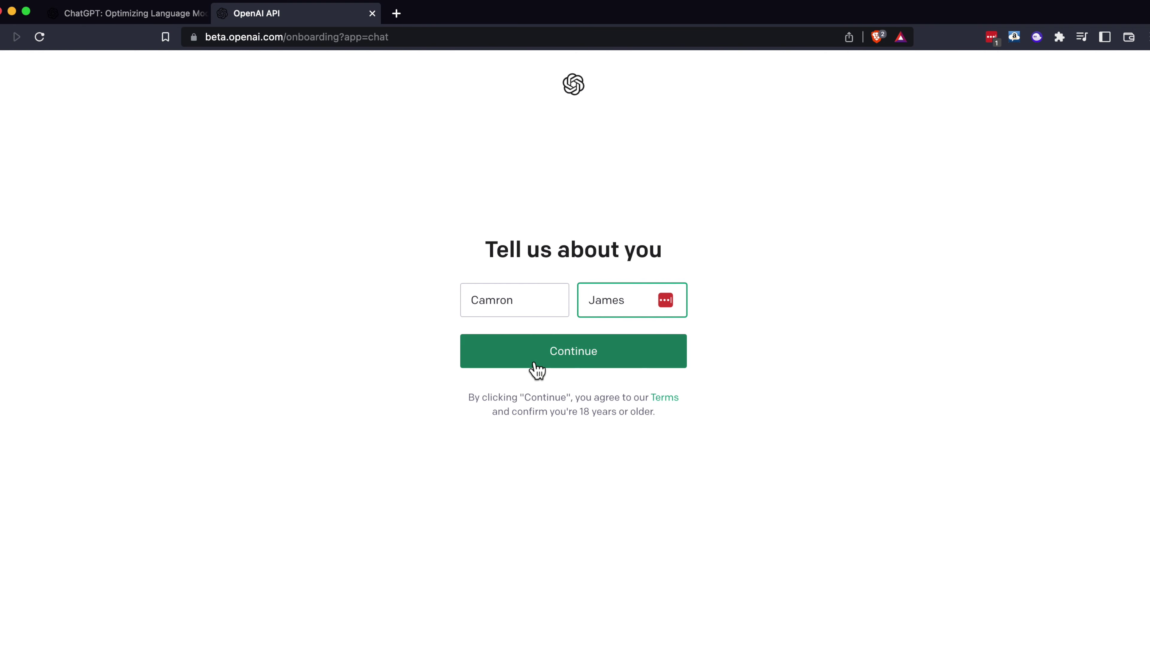
click(532, 363)
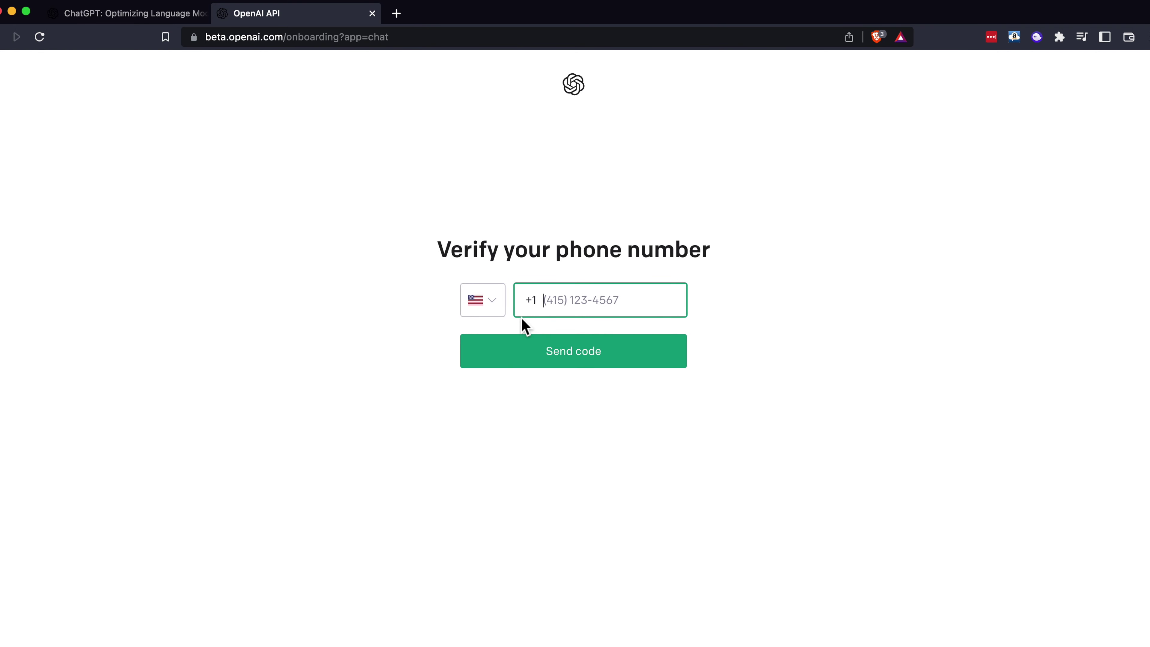
Paste the phone number, request a verification code, and type the texted code.
key(super+v)
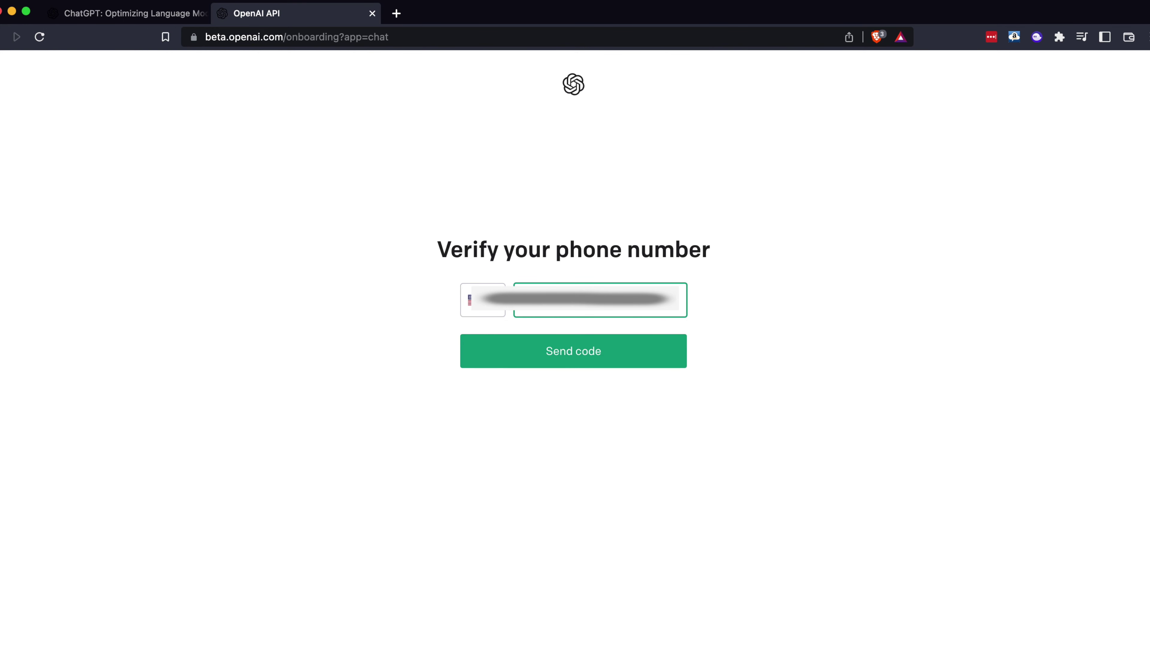
click(523, 362)
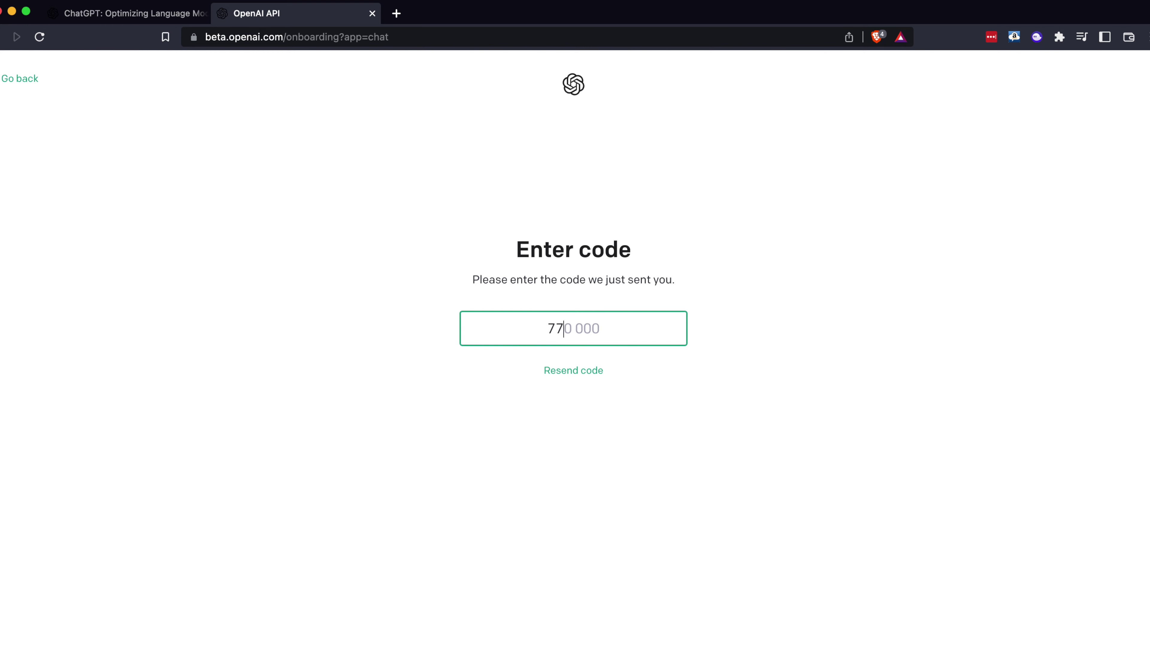
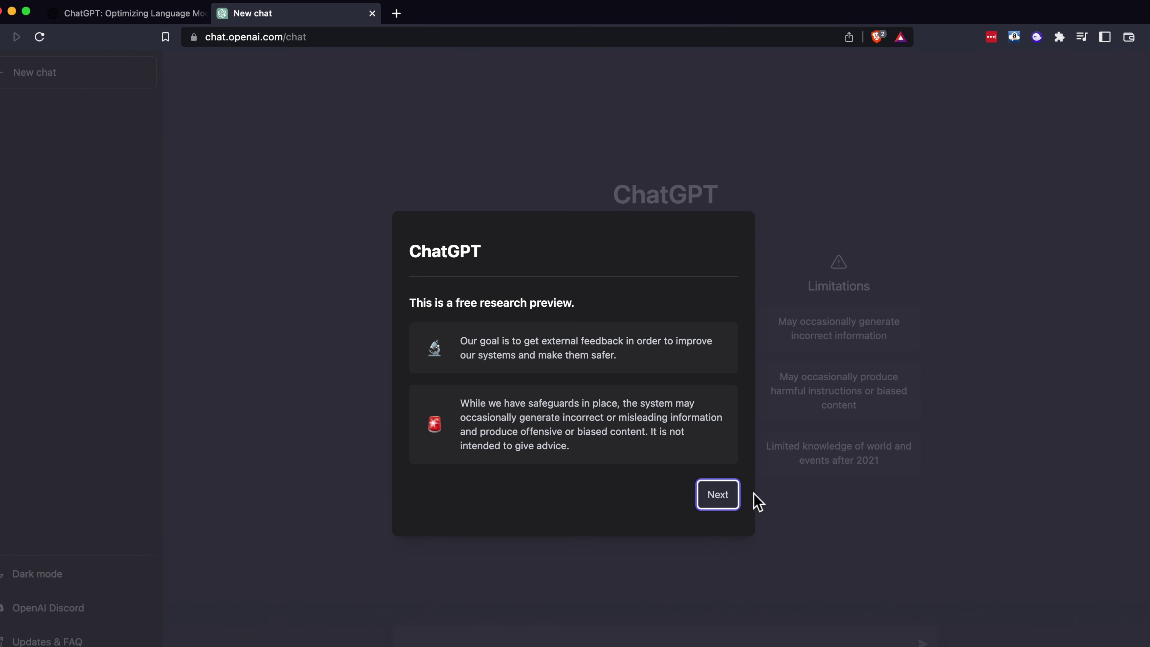
Step through the three onboarding pages and close the welcome dialog with Done.
click(735, 499)
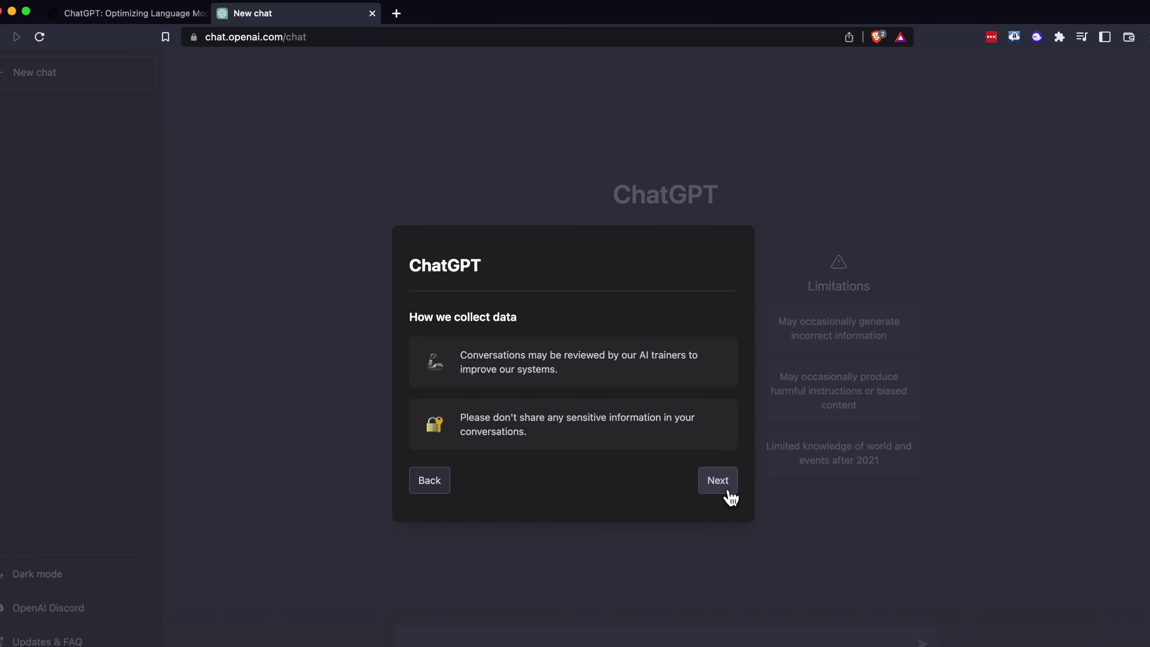
click(730, 498)
click(726, 490)
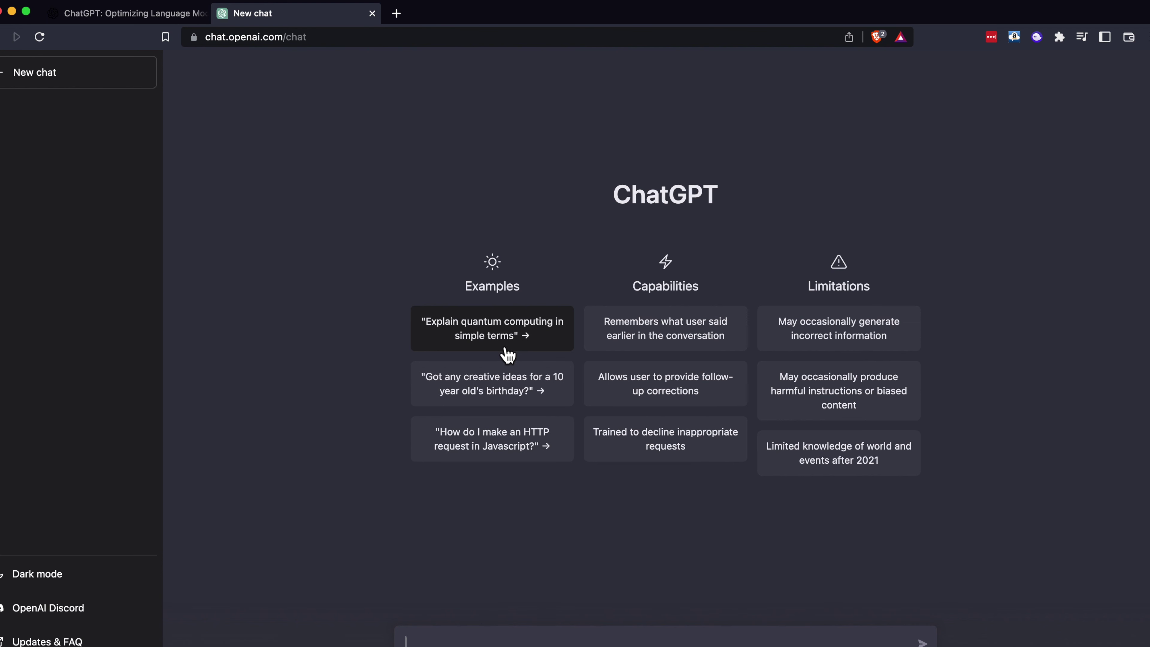
Start a new chat, toggle light theme and back to dark, and turn off Brave Shields.
click(49, 90)
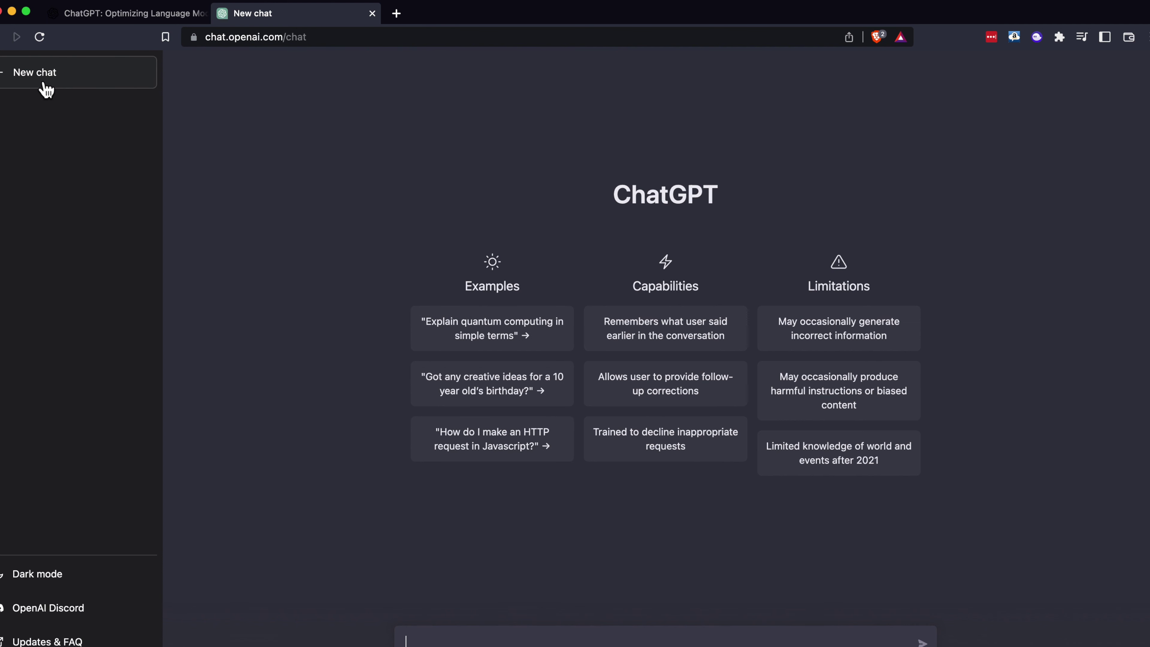
click(55, 579)
click(64, 577)
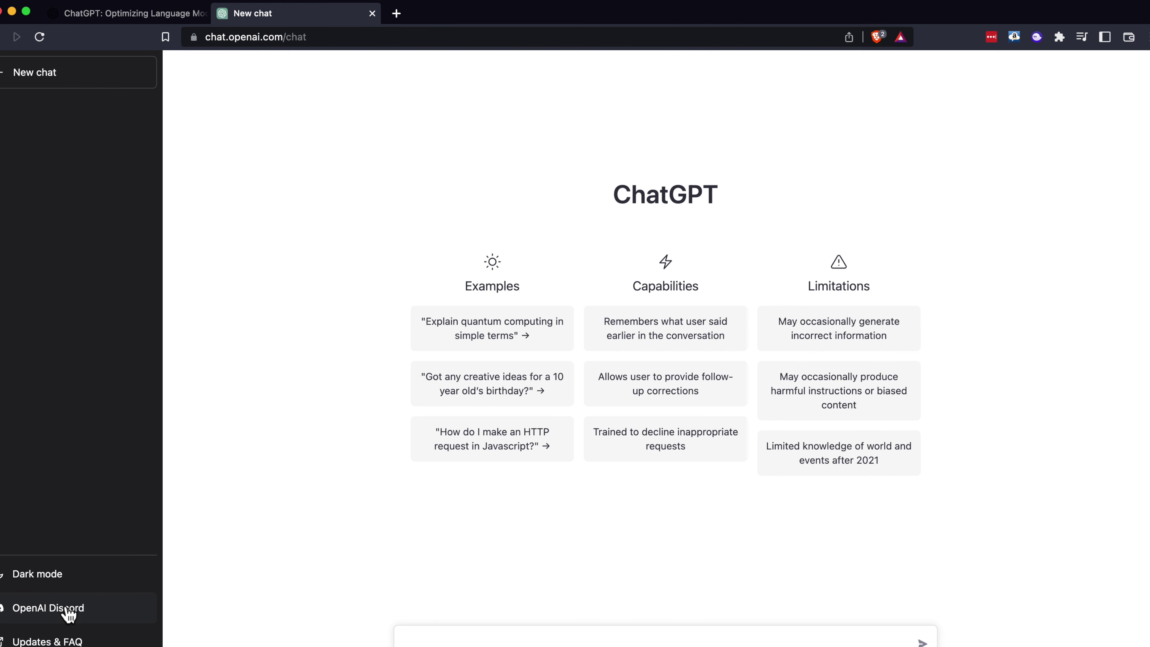
click(42, 588)
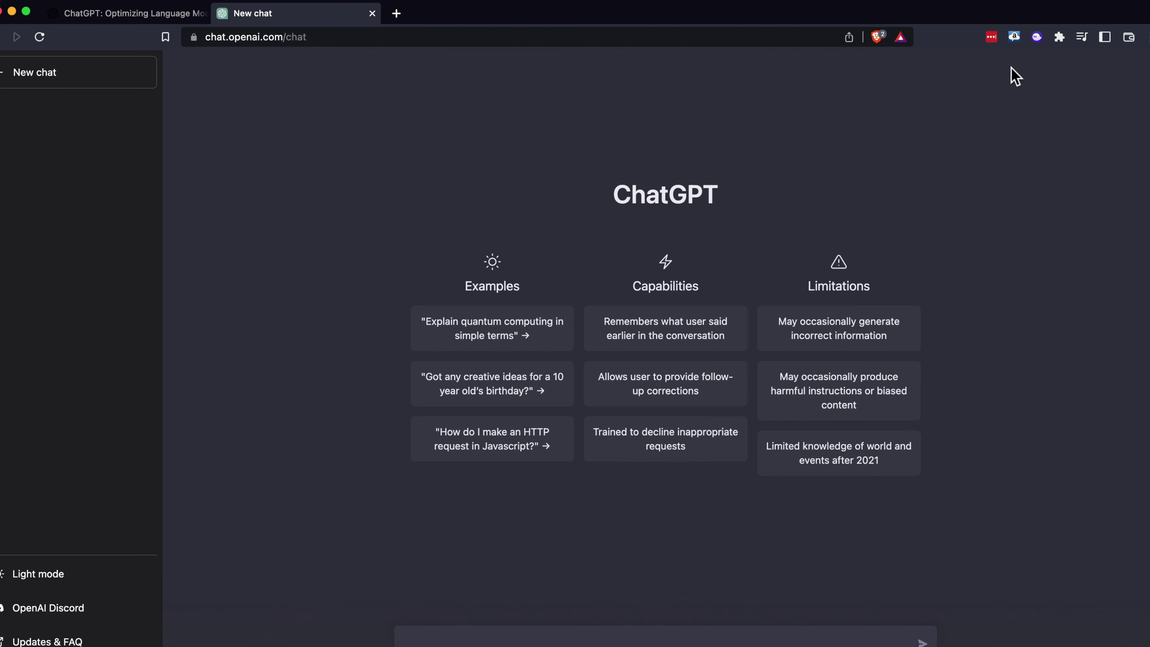
click(882, 40)
click(857, 155)
Send the prompt "write me a kid's story", fixing the typo before sending.
click(484, 643)
text(write me a kid's sotr)
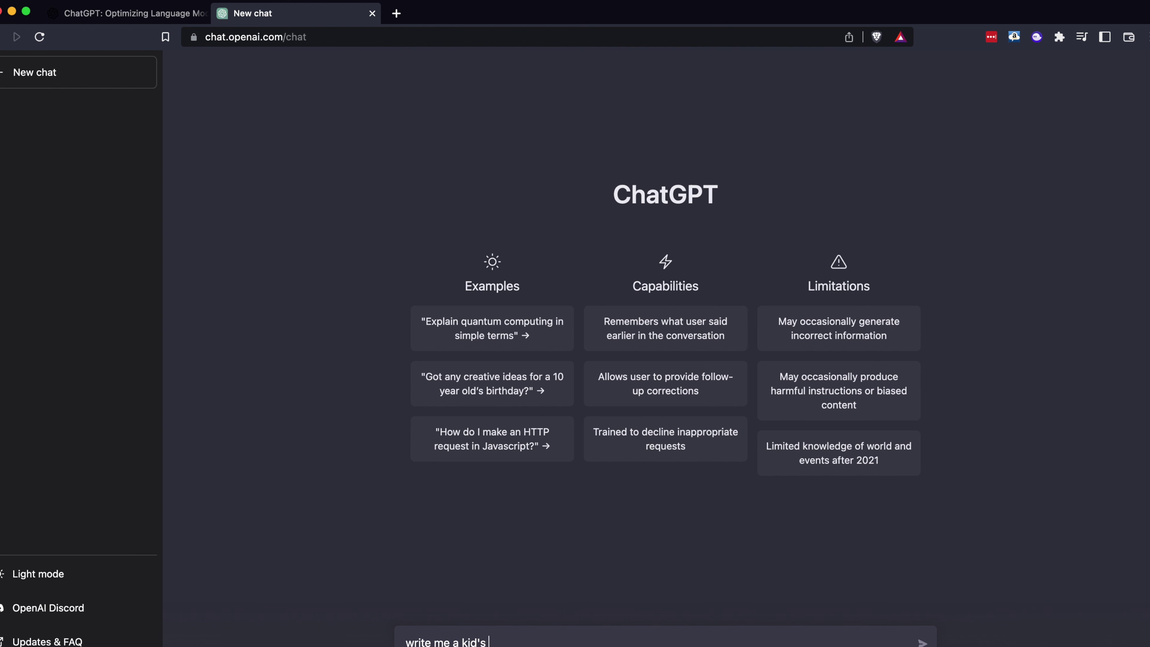
key(BackSpace)
key(BackSpace)
key(BackSpace)
text(to)
click(922, 642)
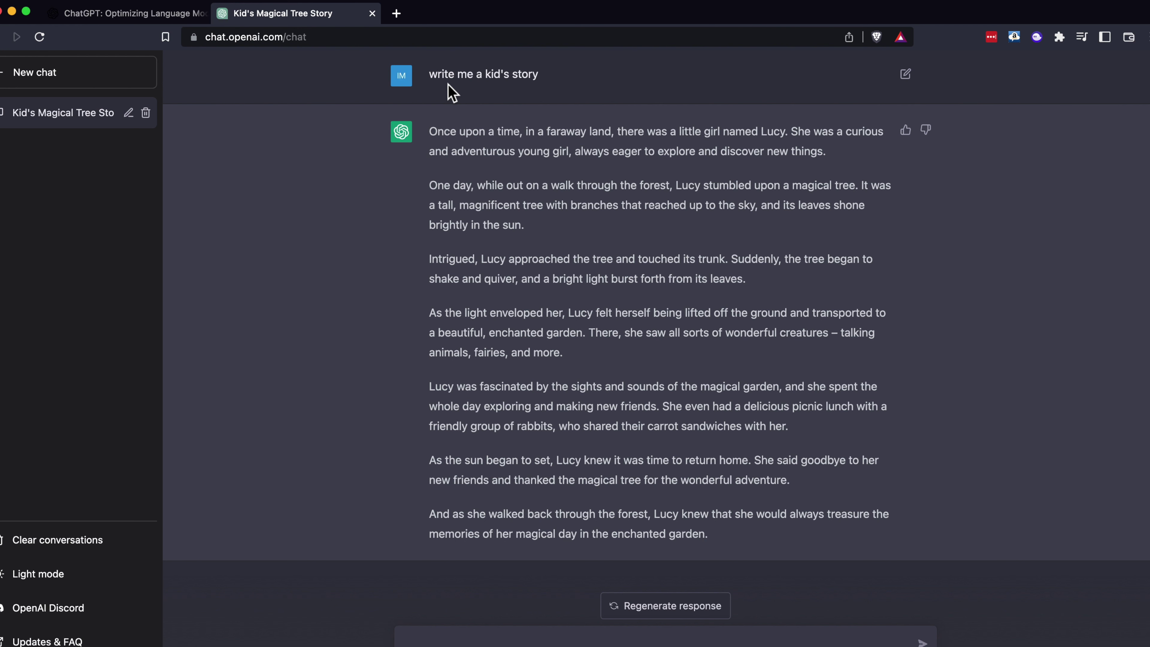
Start clearing conversations and renaming the chat, cancel the rename, then regenerate the story reply.
click(86, 547)
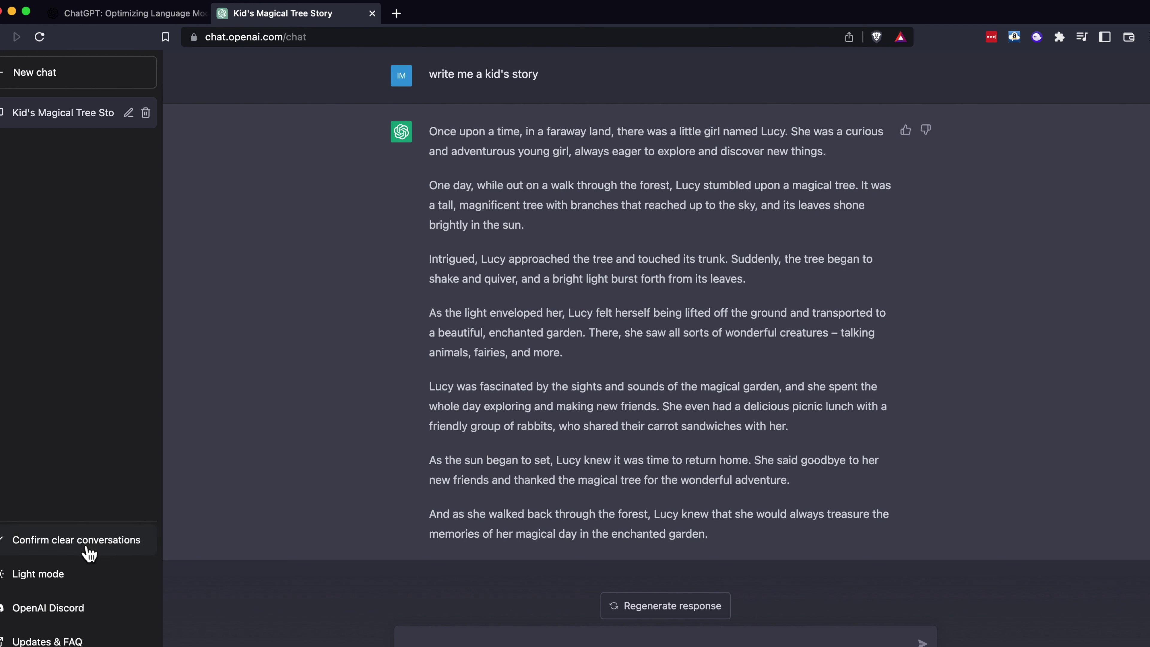
click(130, 113)
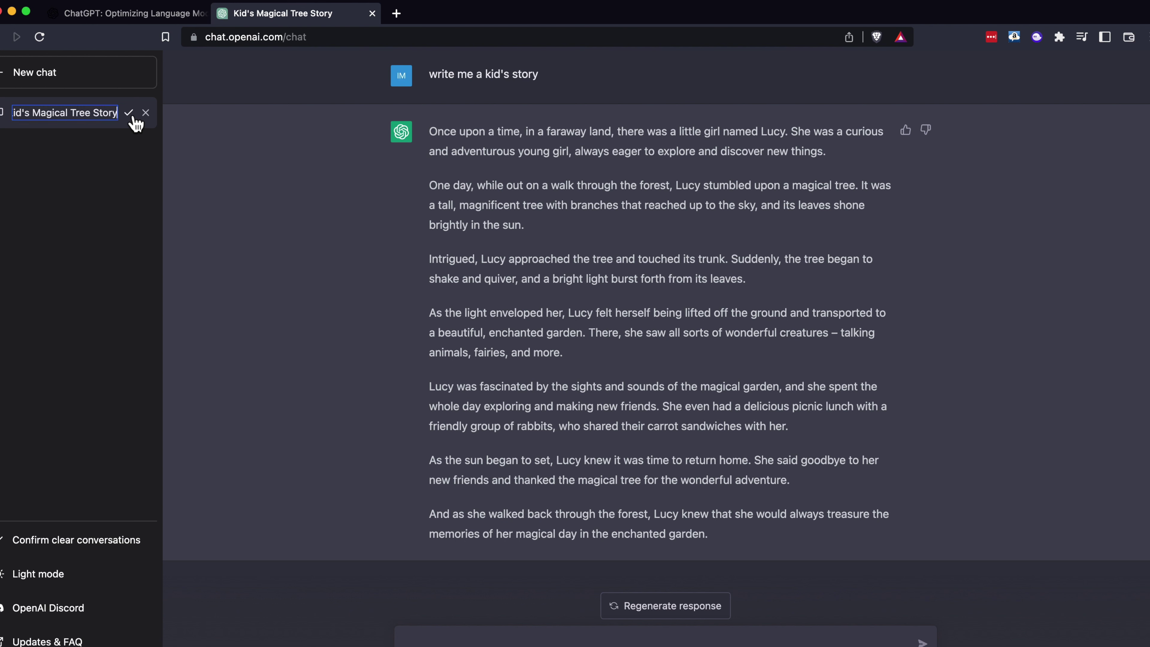
triple_click(72, 113)
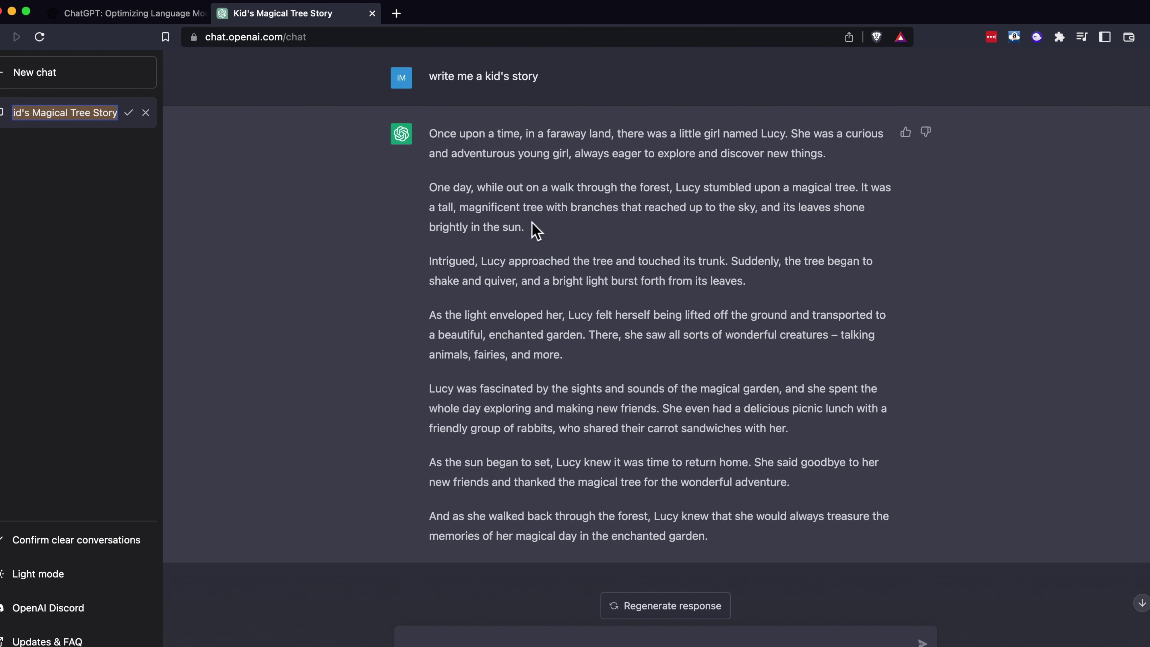
click(658, 412)
click(679, 607)
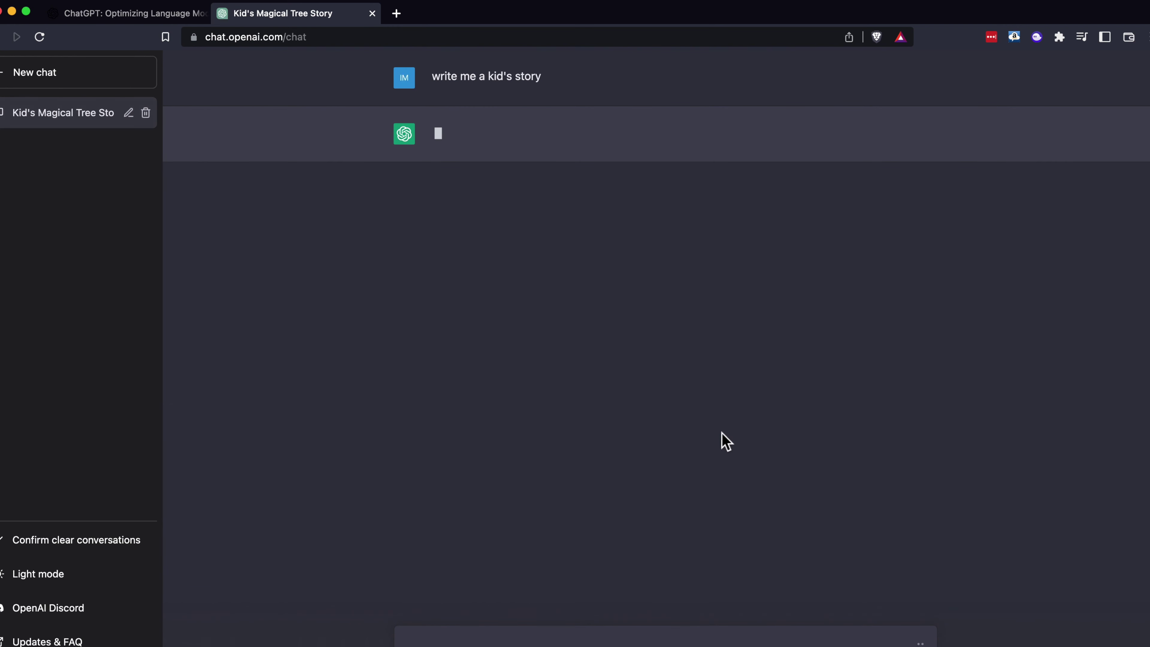